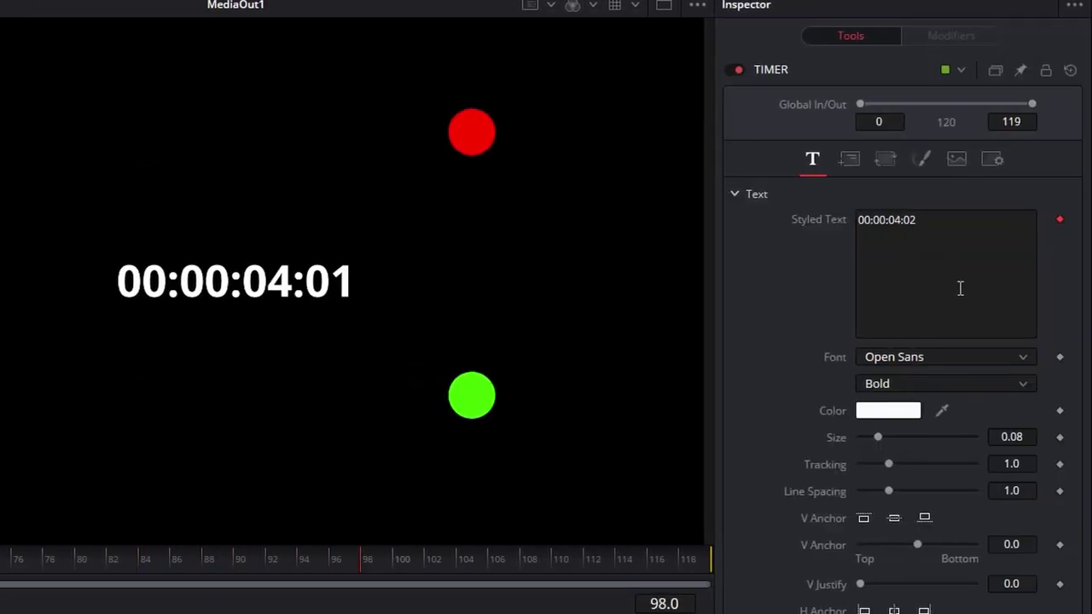
# Inspect the Styled Text options and the RED_BALL, GREEN_BALL, RED_BG and GREEN_BG nodes.
pyautogui.rightClick(959, 288)
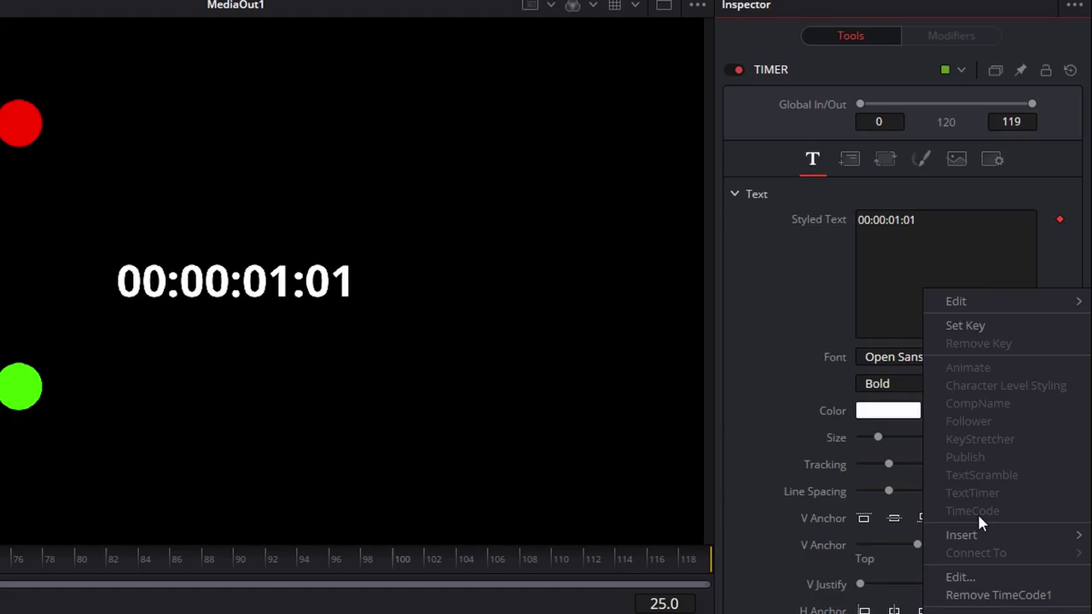
pyautogui.click(909, 264)
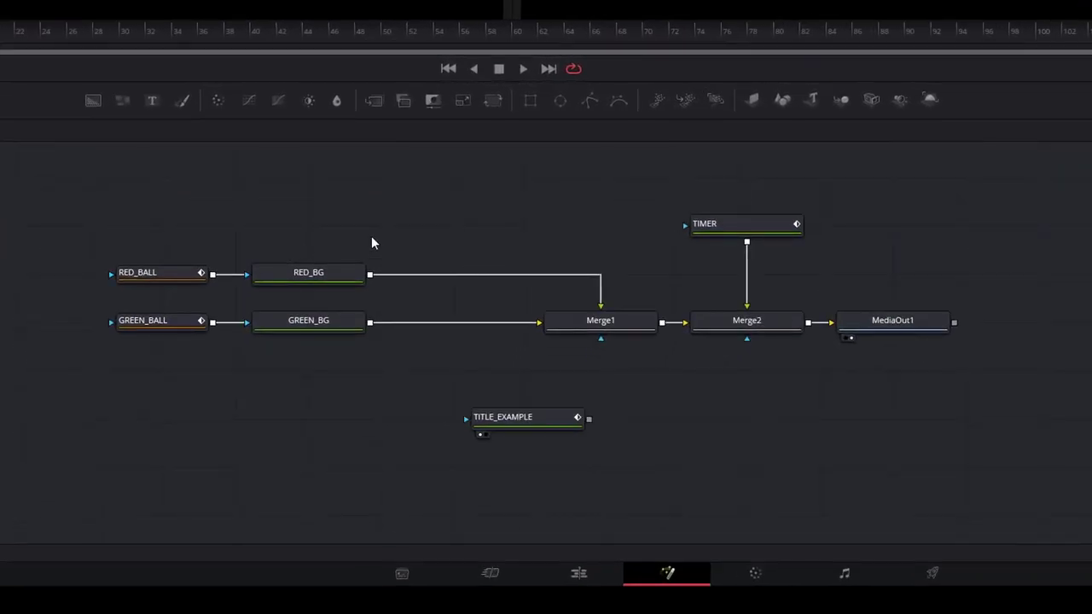
pyautogui.click(162, 273)
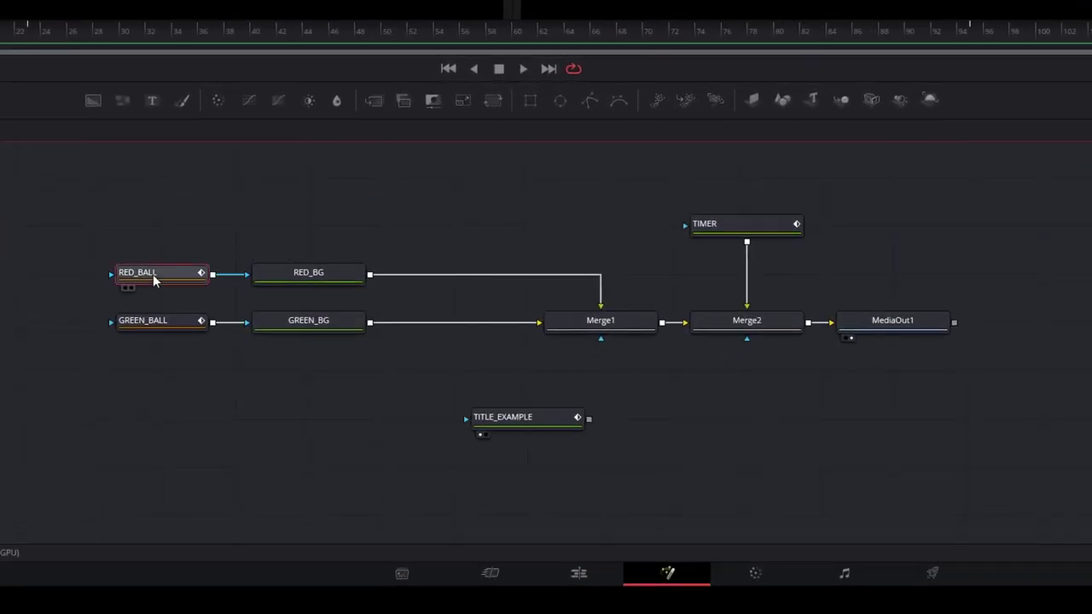
pyautogui.click(147, 322)
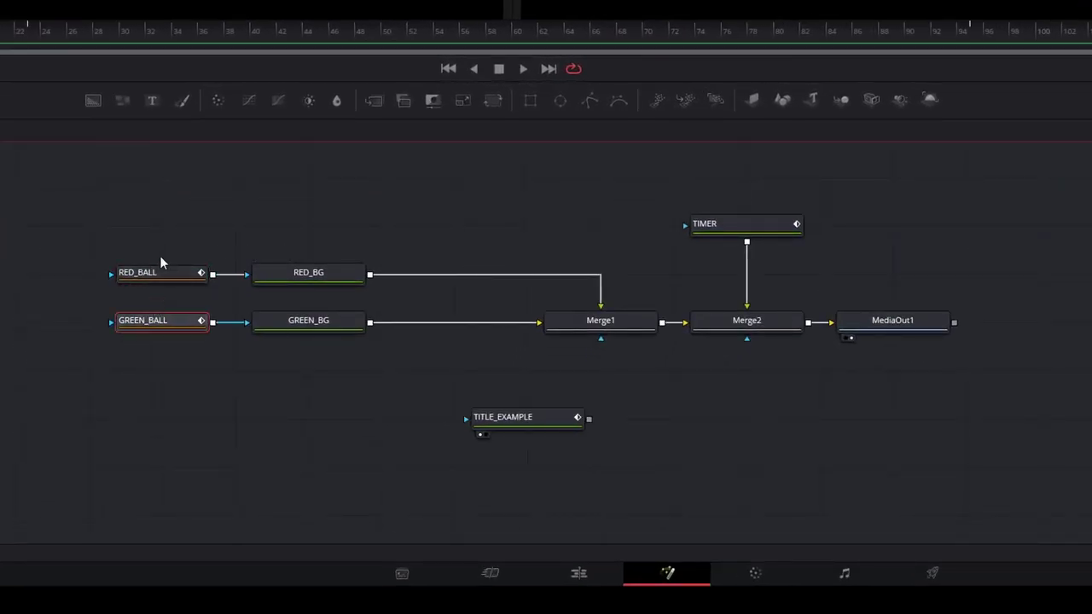
pyautogui.click(317, 275)
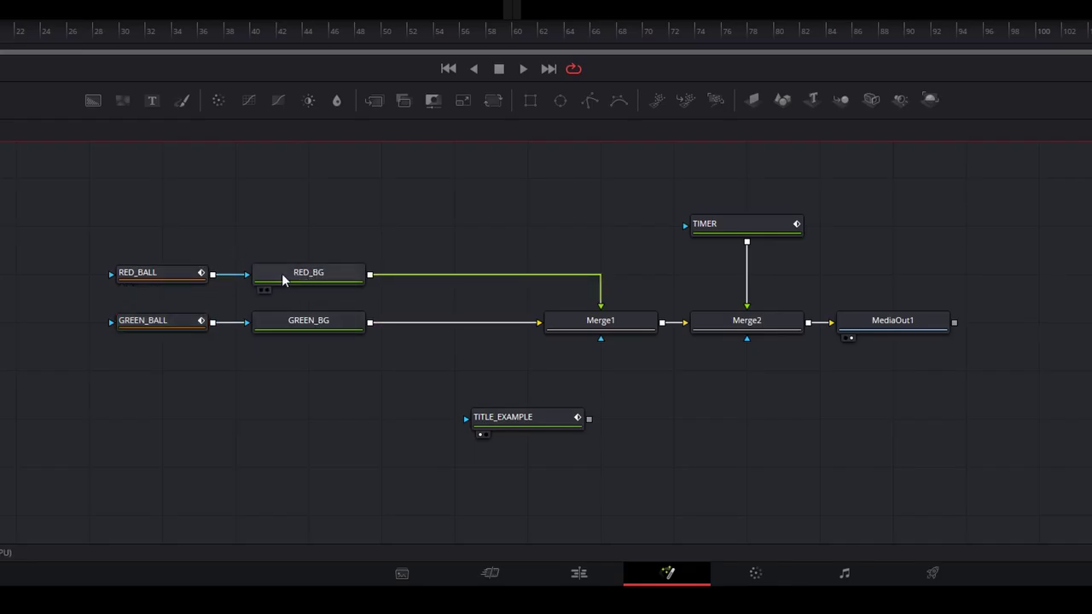
pyautogui.click(310, 331)
pyautogui.click(311, 273)
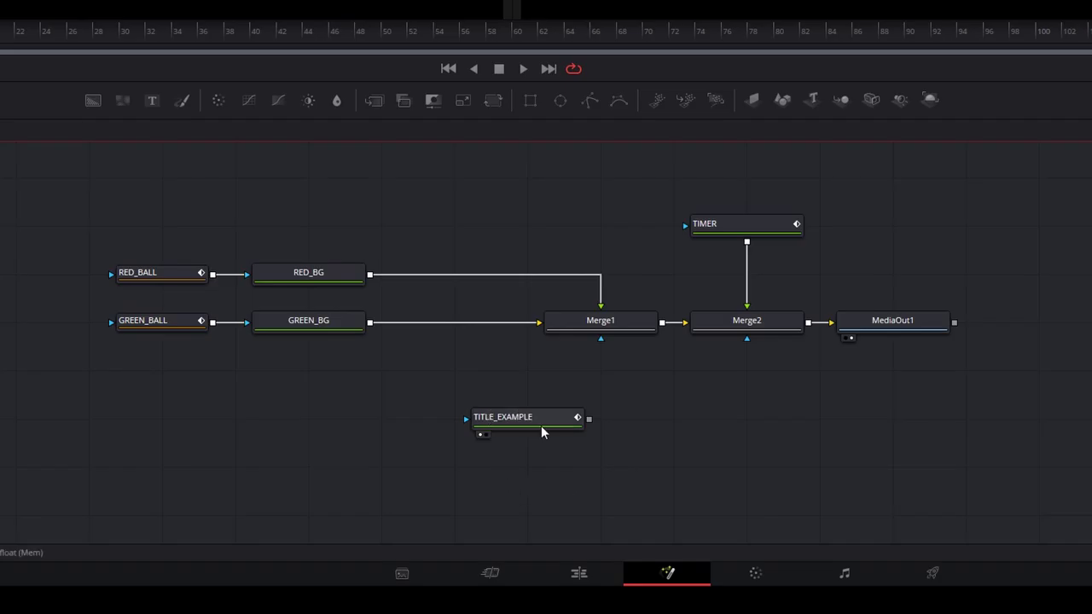
pyautogui.moveTo(509, 425)
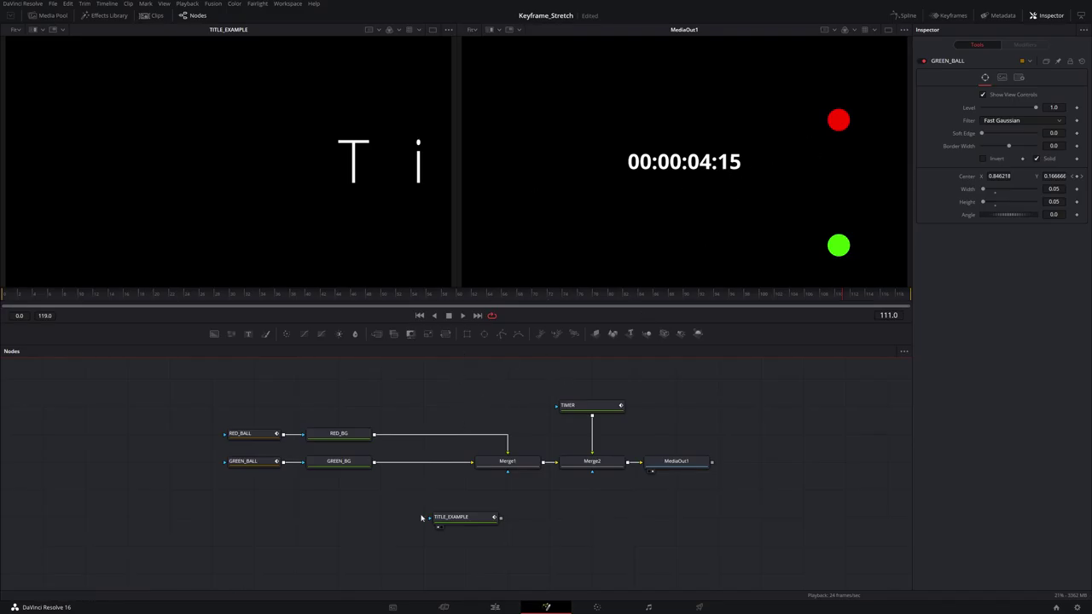
# On the Edit page, lengthen the Fusion Composition clip to about 01:00:10:02, then return to Fusion.
pyautogui.click(493, 607)
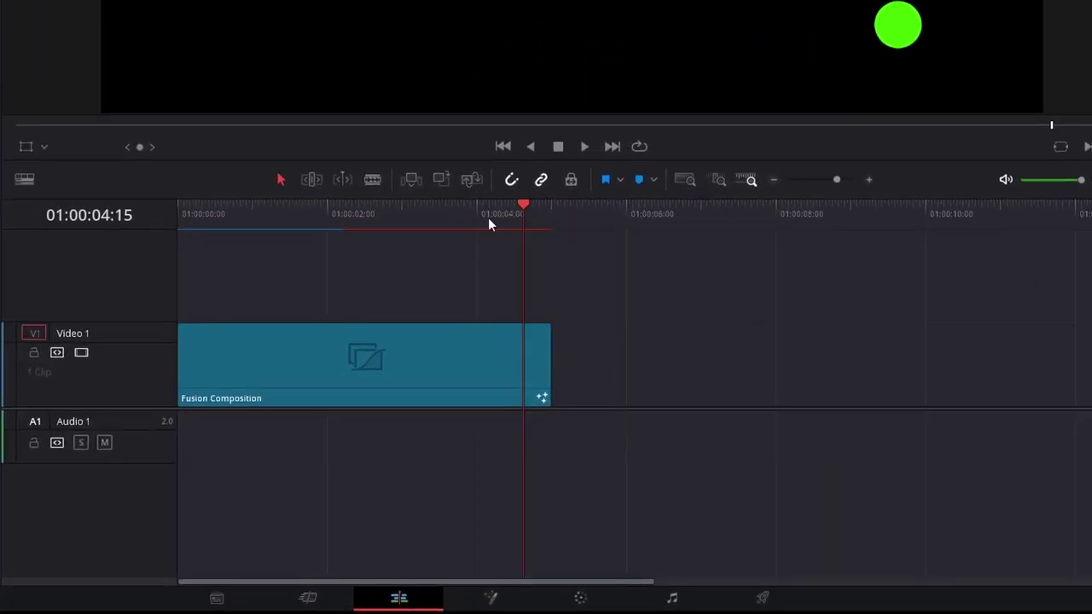
pyautogui.moveTo(525, 212); pyautogui.dragTo(551, 204)
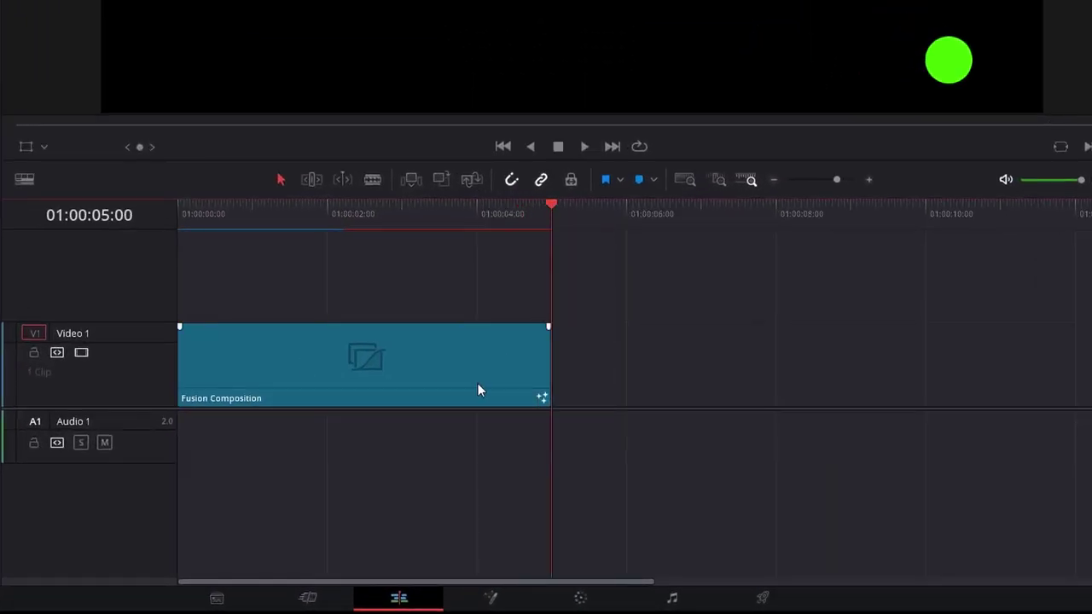
pyautogui.click(431, 379)
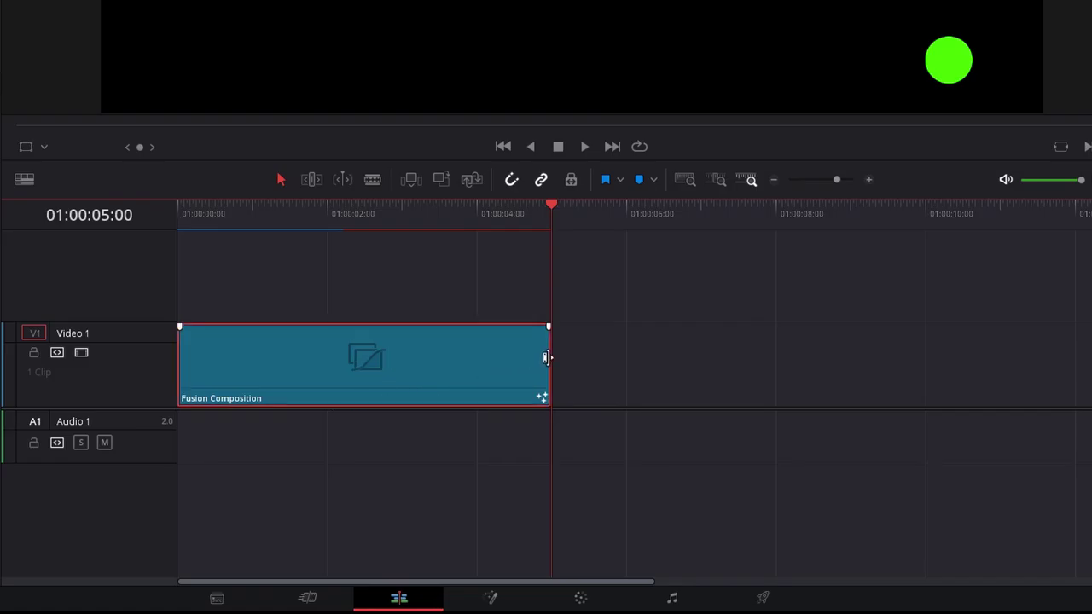
pyautogui.moveTo(546, 357); pyautogui.dragTo(921, 370)
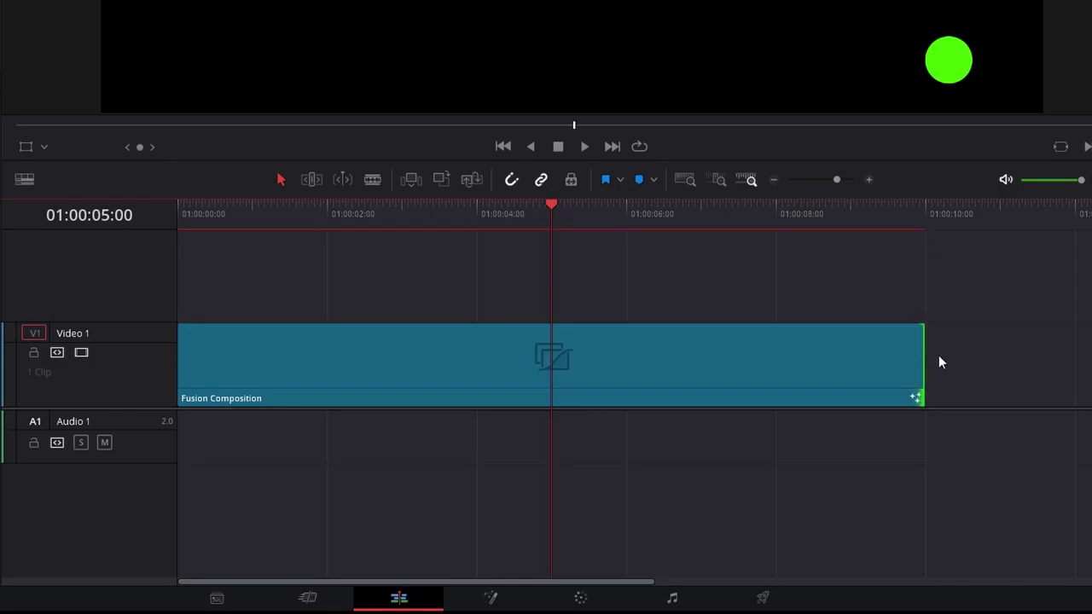
pyautogui.click(618, 368)
pyautogui.click(490, 597)
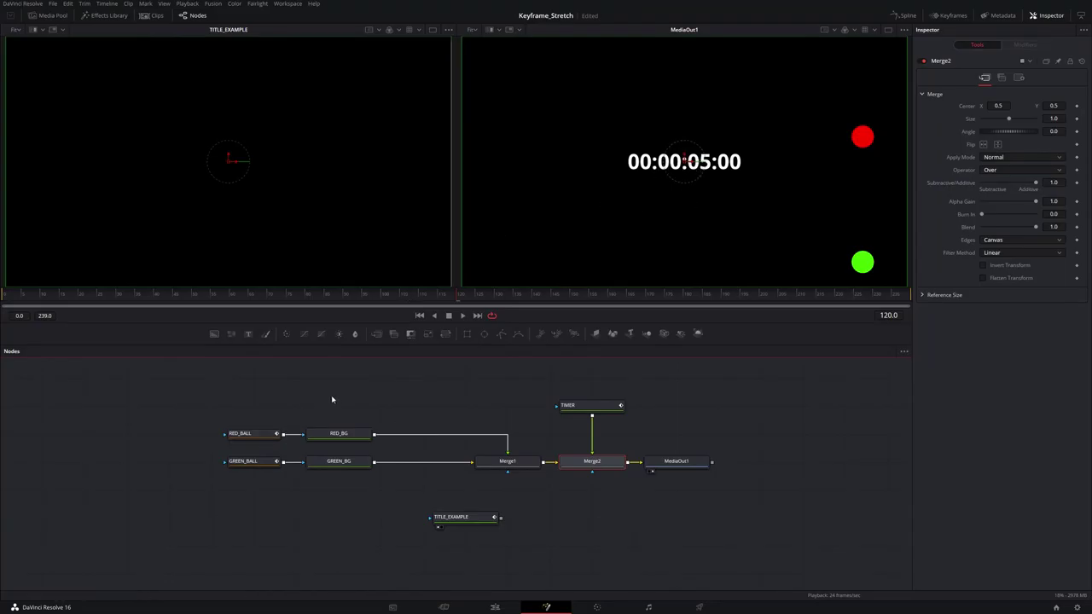
# Select RED_BALL, play and pause the title animation, then bring up the Select Tool list beside the nodes.
pyautogui.click(243, 434)
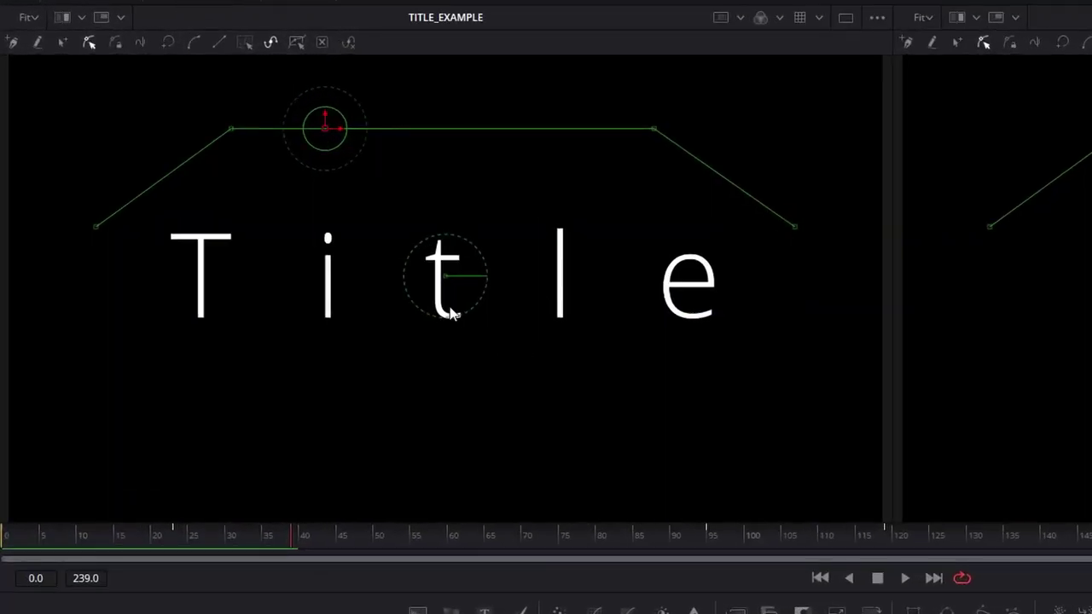
pyautogui.press('space')
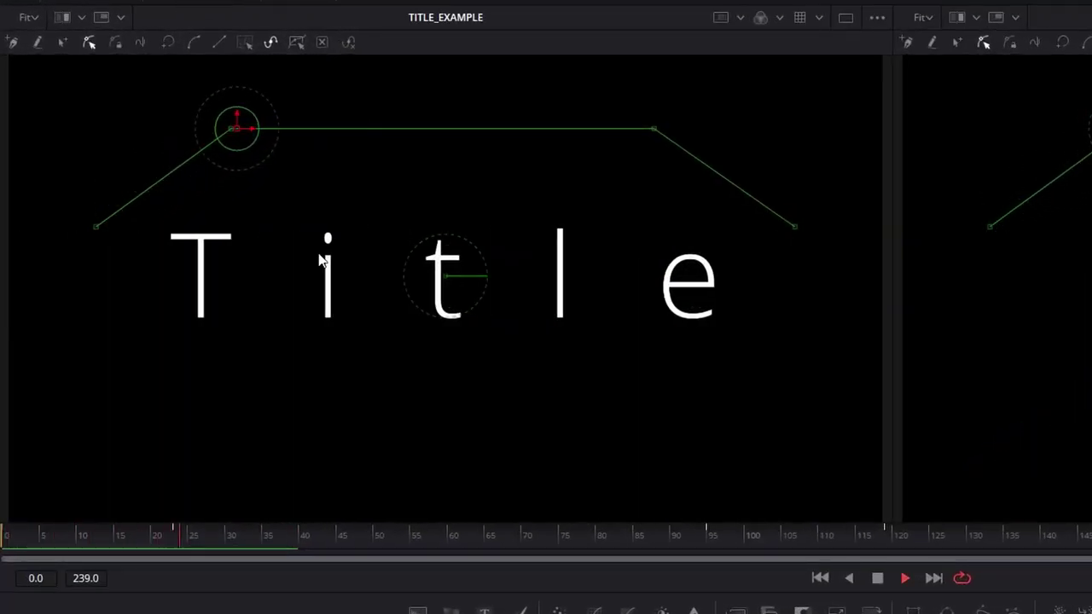
pyautogui.press('space')
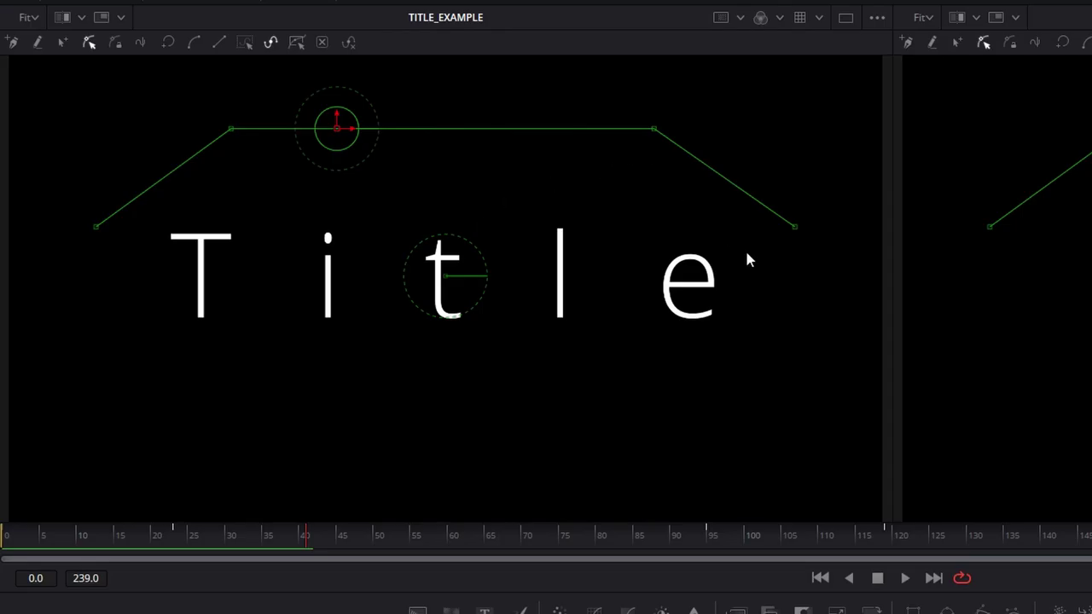
pyautogui.press('space')
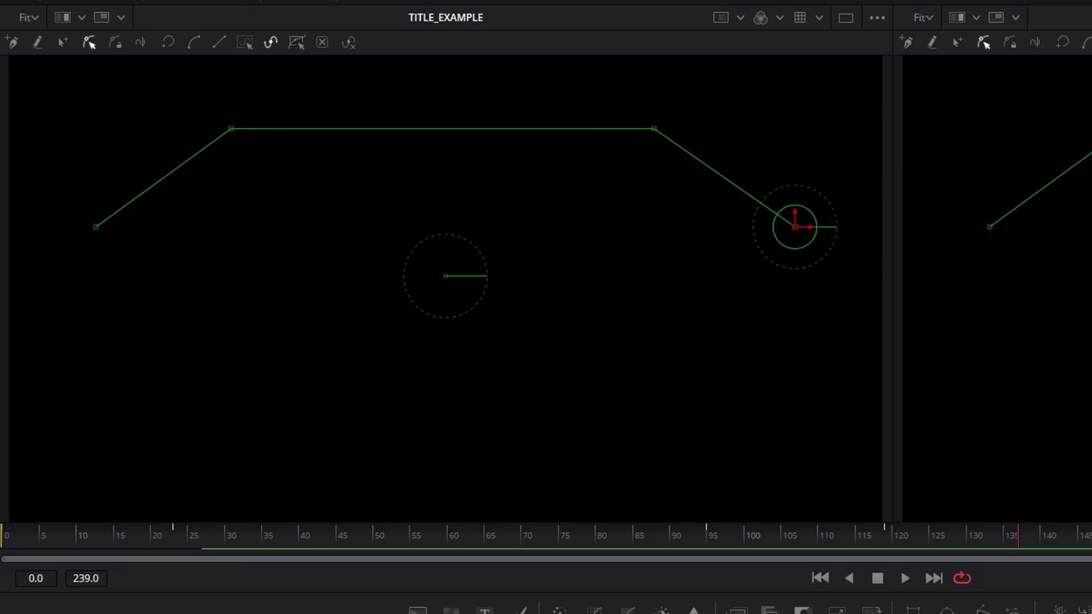
pyautogui.hotkey('shift', 'space')
pyautogui.moveTo(628, 355); pyautogui.dragTo(759, 138)
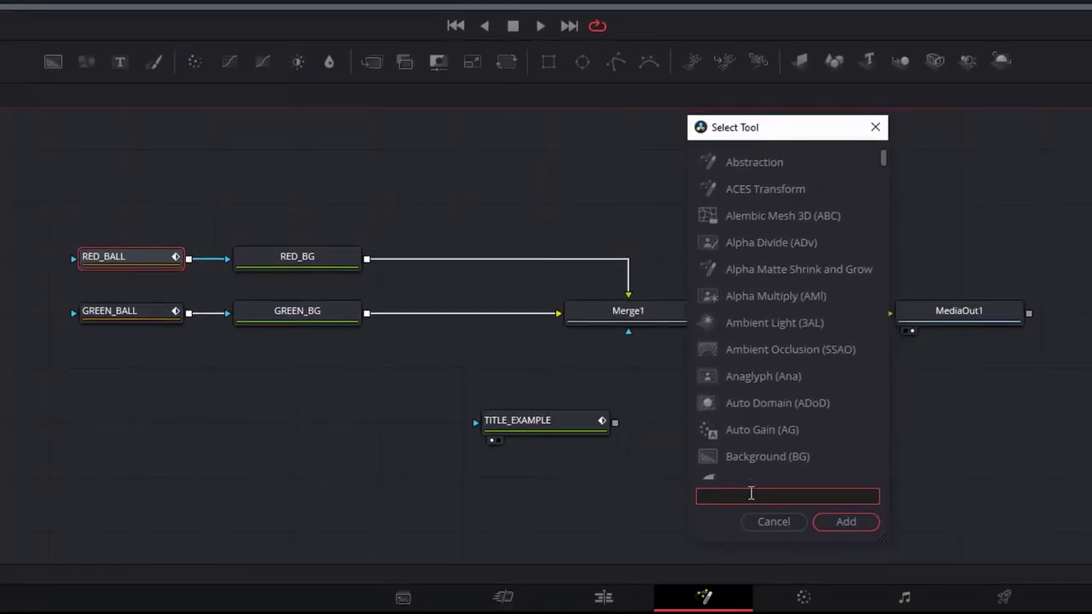
# Search 'key' in Select Tool and add a Keyframe Stretcher node.
pyautogui.write('key')
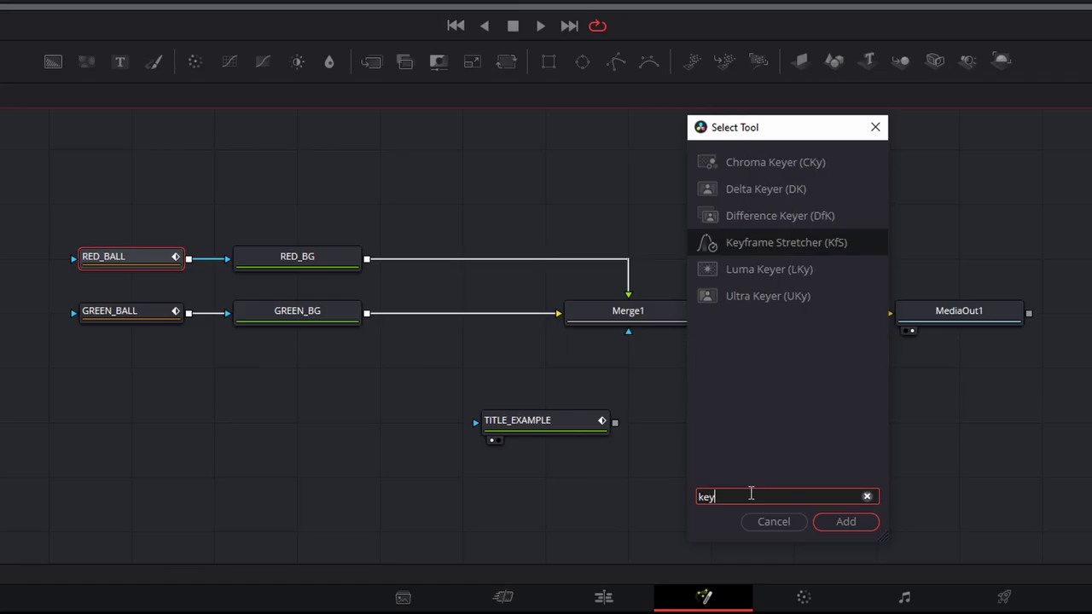
pyautogui.click(765, 246)
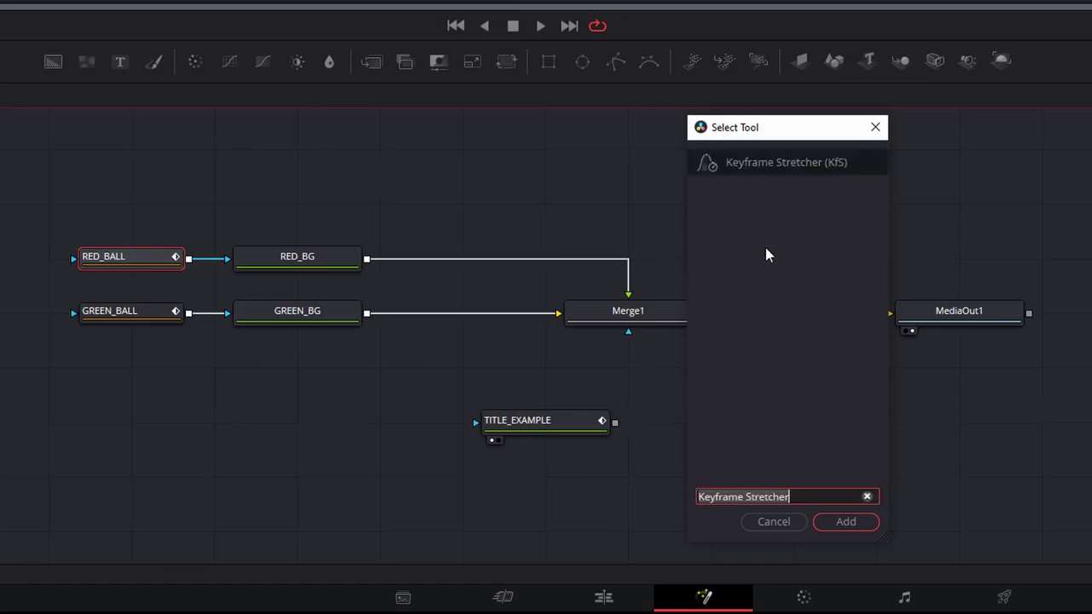
pyautogui.click(857, 522)
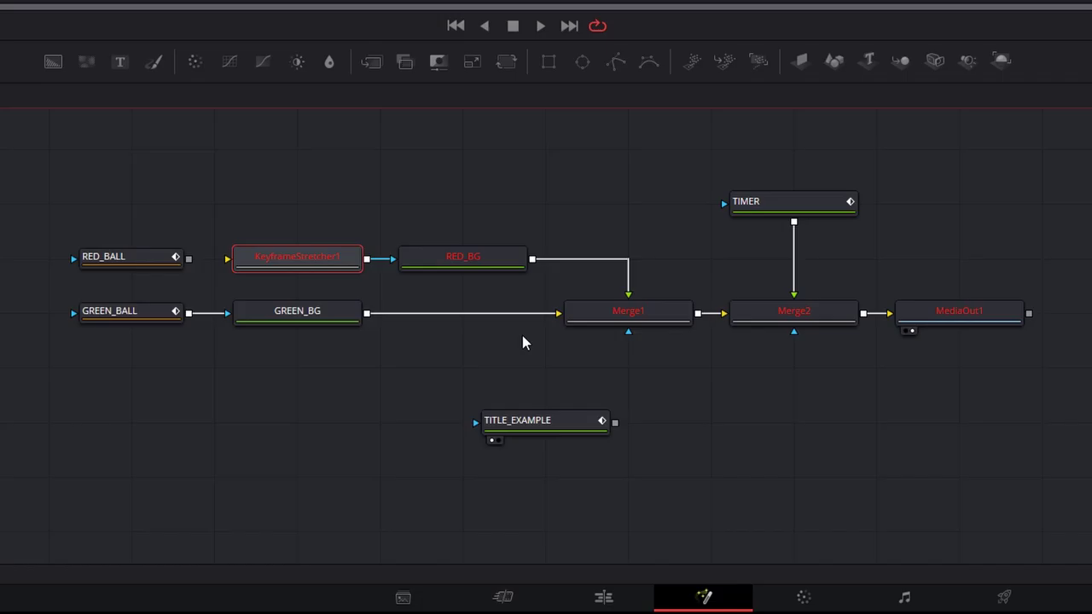
# Wire KeyframeStretcher1 between RED_BG and Merge1, keeping RED_BALL feeding RED_BG, and select it.
pyautogui.moveTo(303, 259); pyautogui.dragTo(304, 207)
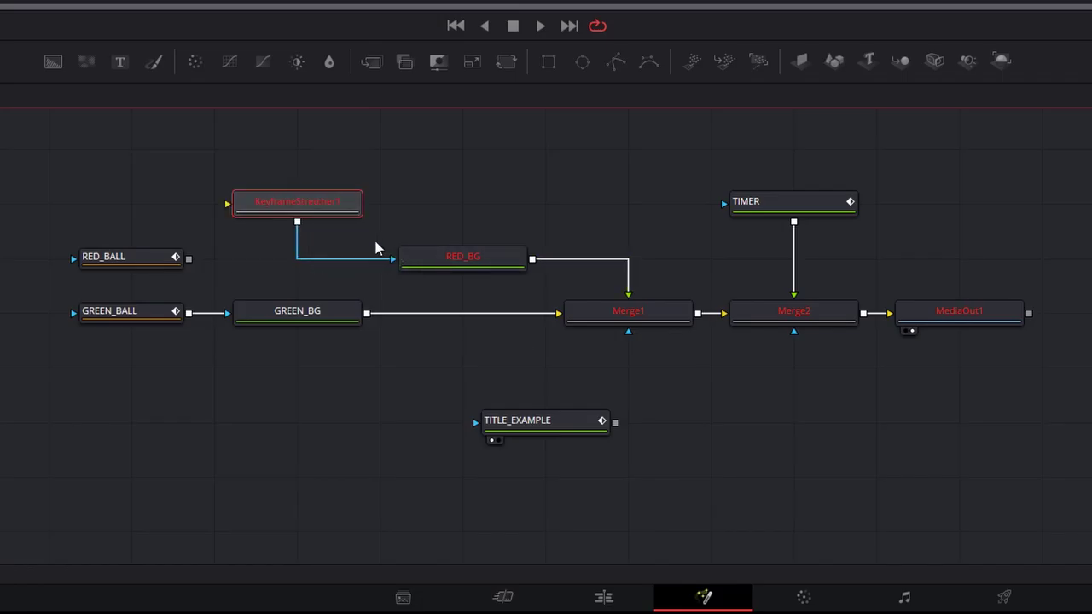
pyautogui.moveTo(312, 258); pyautogui.dragTo(293, 254)
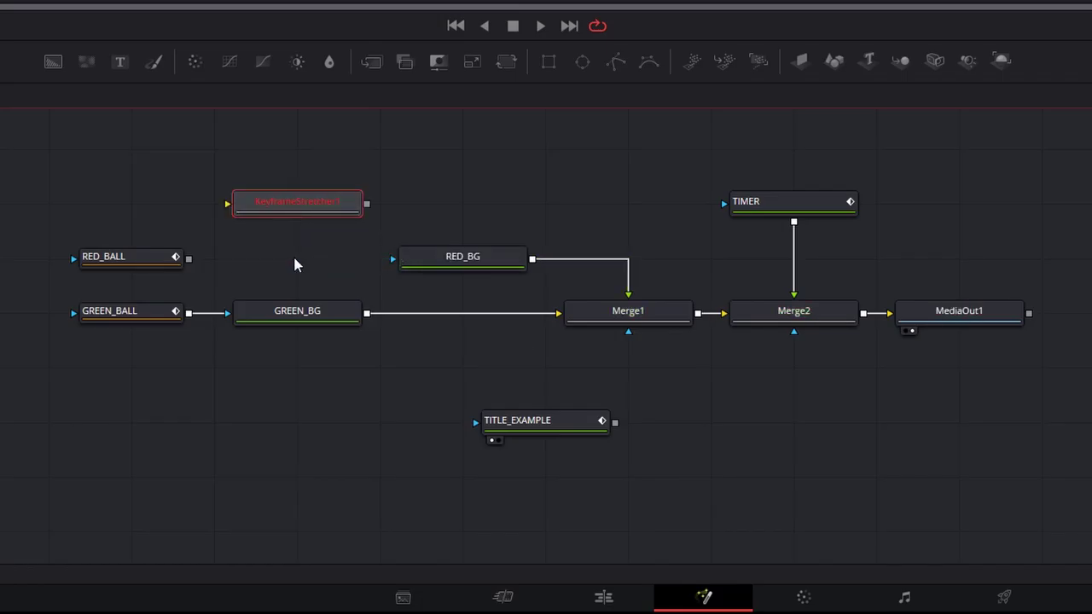
pyautogui.moveTo(189, 260); pyautogui.dragTo(271, 273)
pyautogui.moveTo(300, 208); pyautogui.dragTo(499, 259)
pyautogui.click(529, 206)
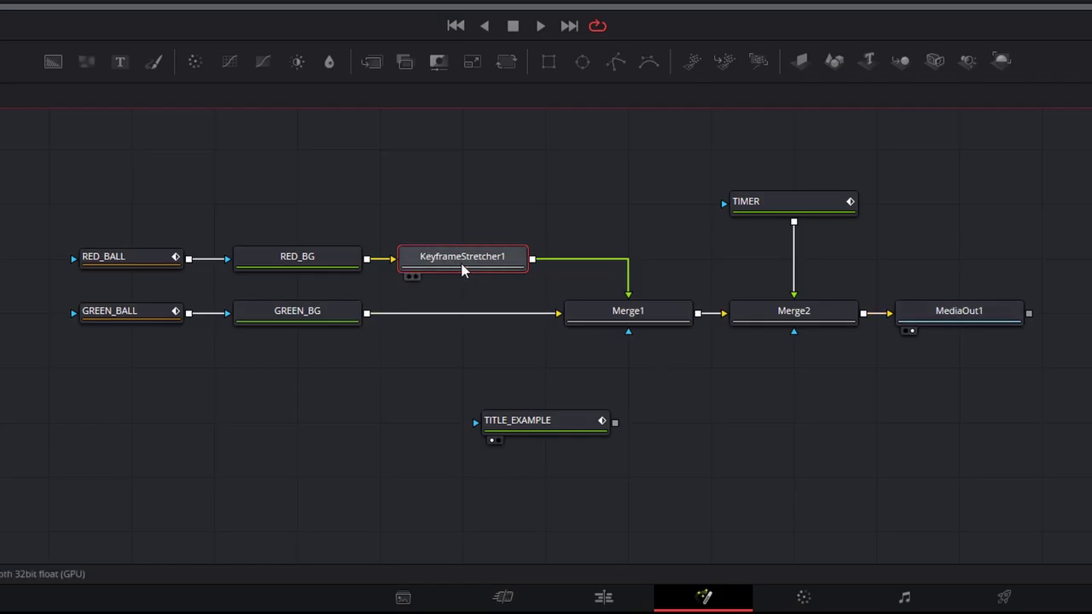
pyautogui.moveTo(462, 269)
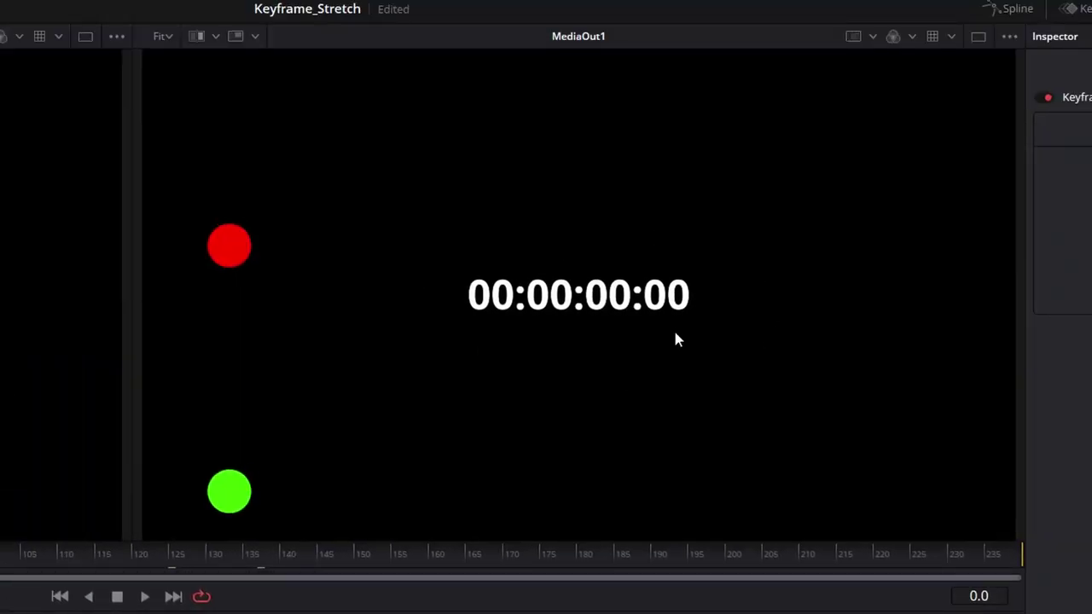
pyautogui.press('space')
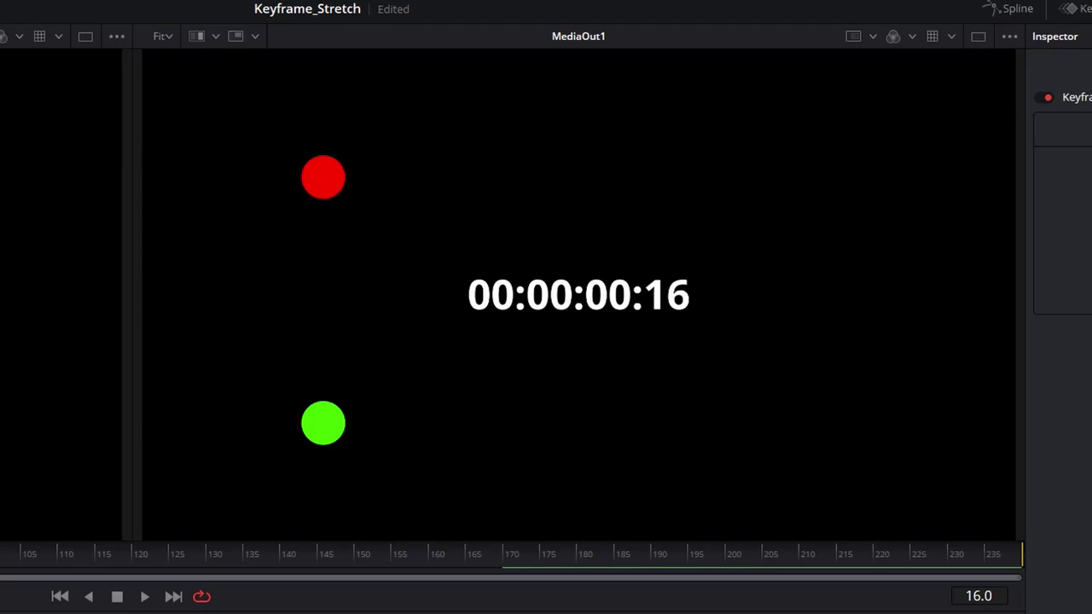
pyautogui.press('space')
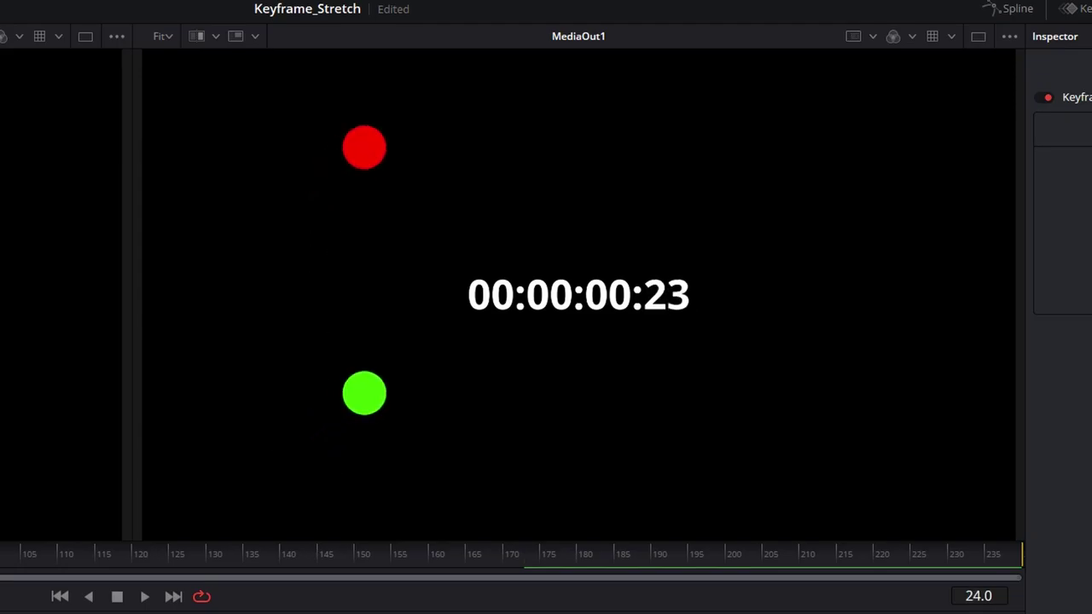
pyautogui.press('Left')
pyautogui.press('Left')
pyautogui.press('space')
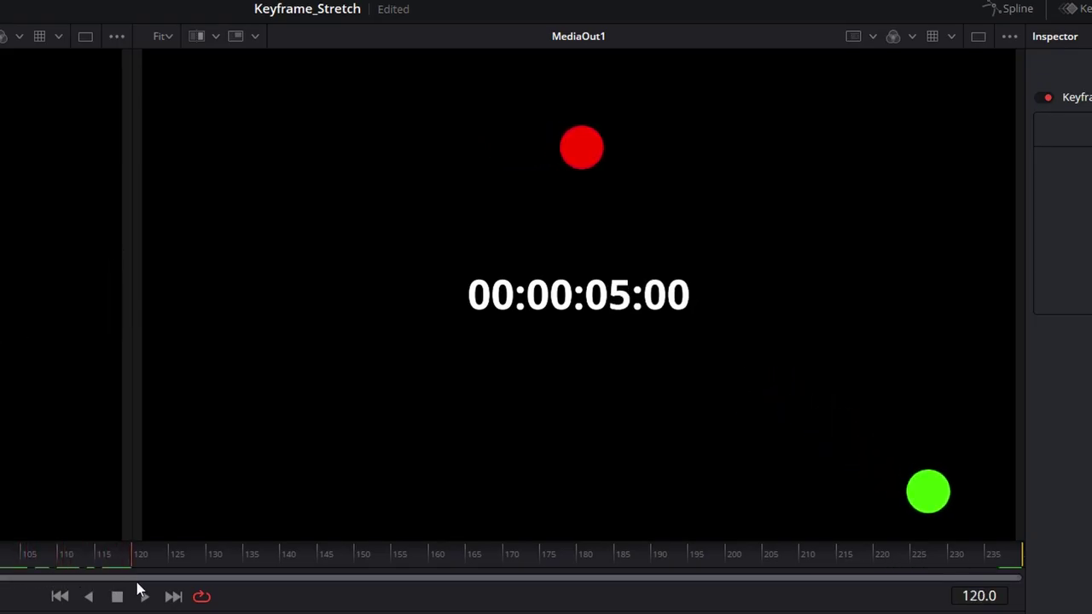
pyautogui.press('Left')
pyautogui.press('Left')
pyautogui.click(142, 596)
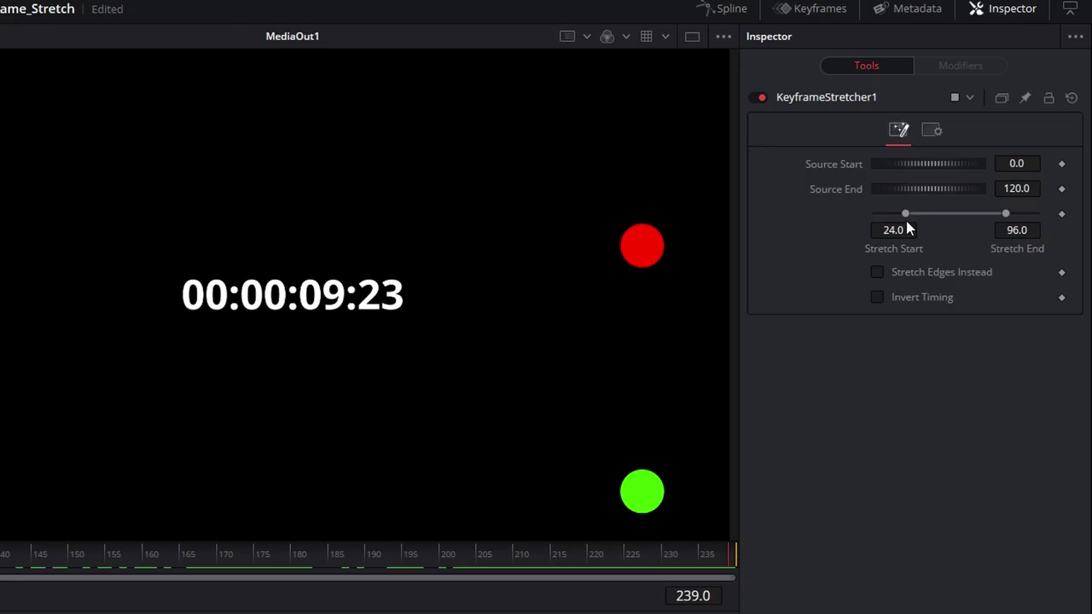
# Preview the stretch with Stretch Start 0 and End 120, then set Stretch Start back to 24.
pyautogui.moveTo(905, 213); pyautogui.dragTo(865, 220)
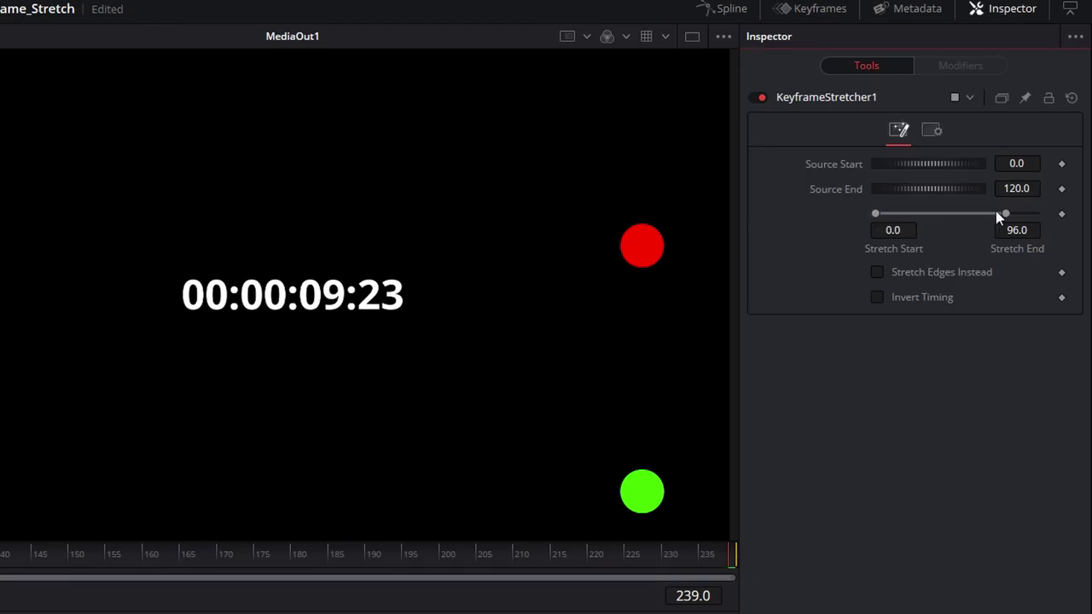
pyautogui.moveTo(1005, 213); pyautogui.dragTo(1064, 220)
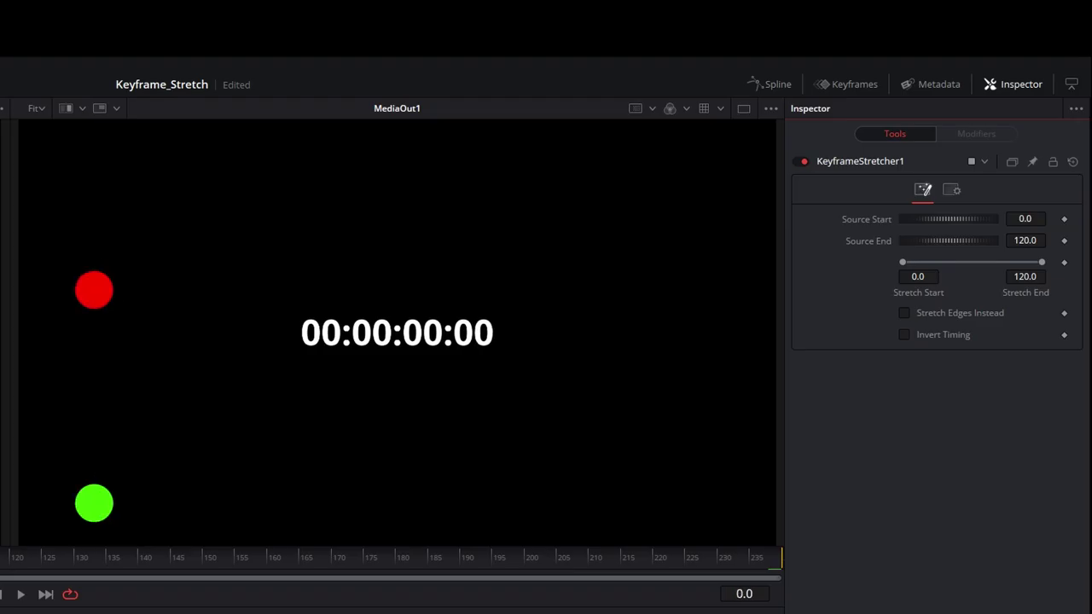
pyautogui.press('space')
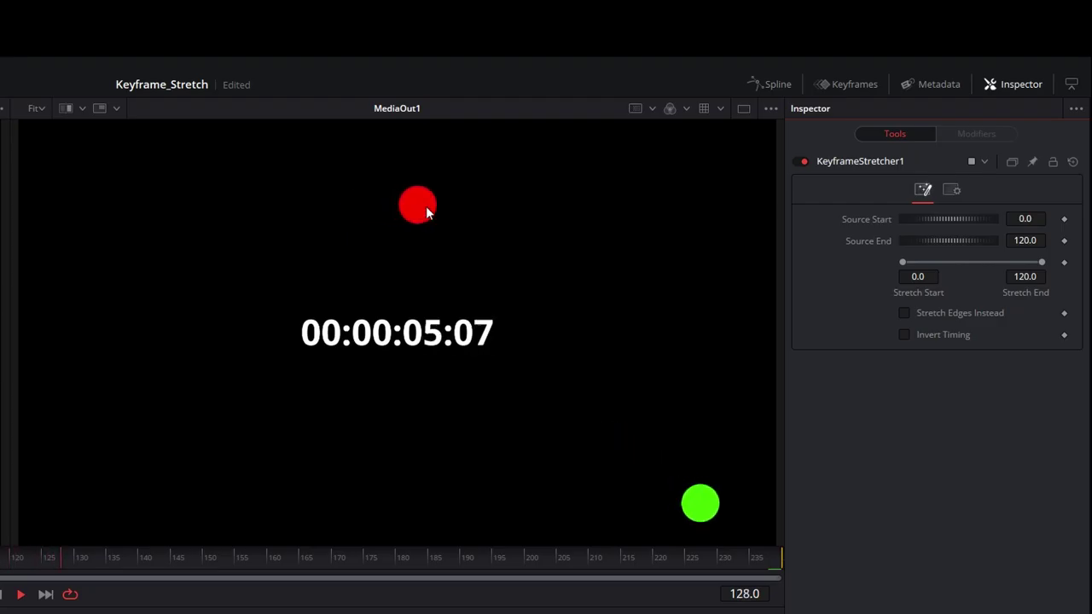
pyautogui.press('space')
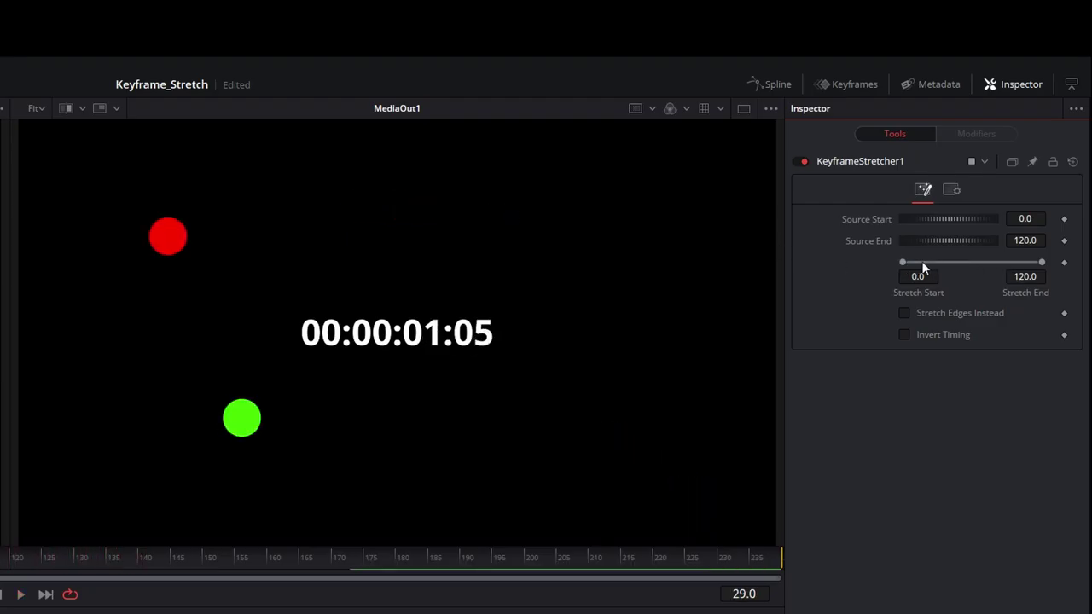
pyautogui.click(918, 276)
pyautogui.write('24')
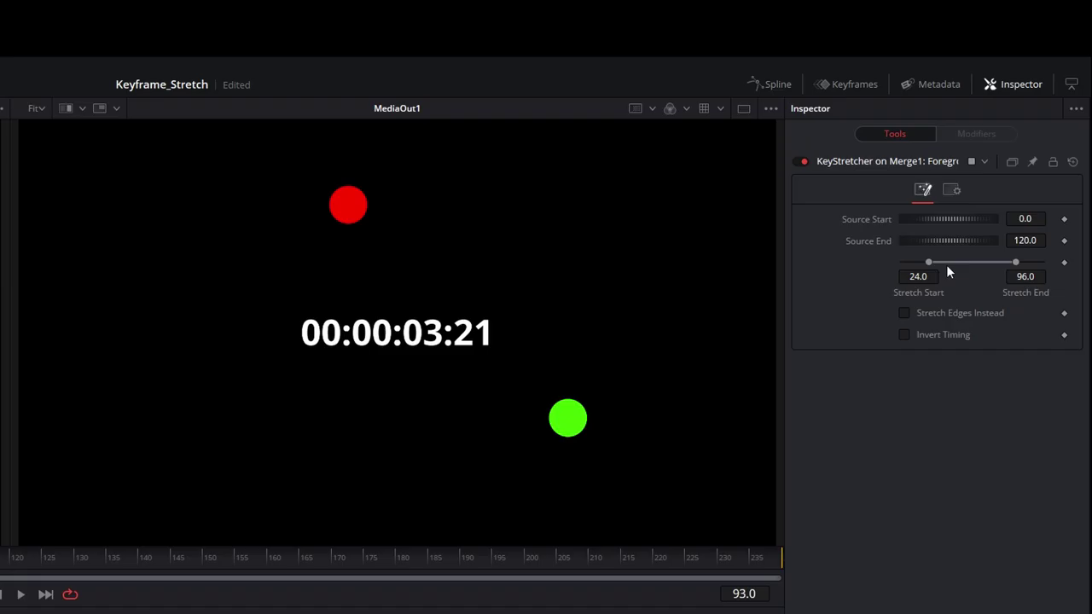
pyautogui.click(904, 313)
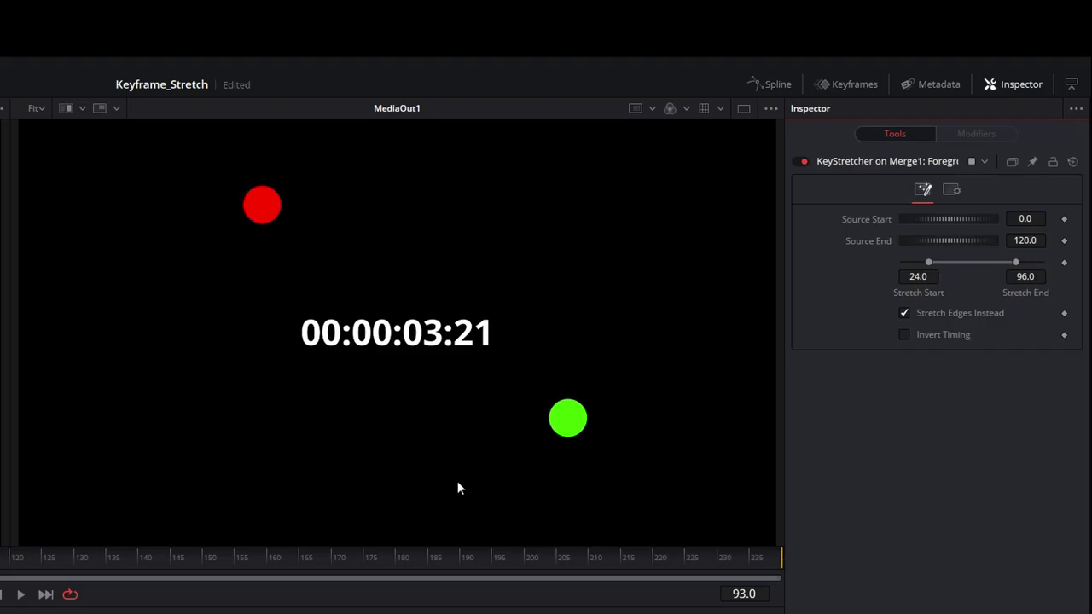
pyautogui.press('j')
pyautogui.press('Right')
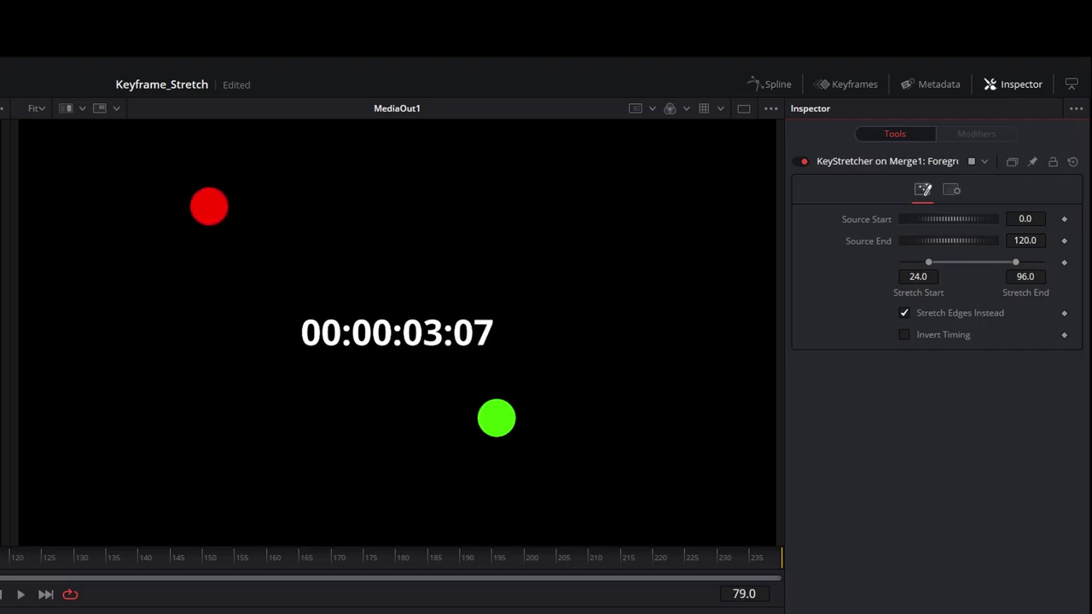
pyautogui.press('Right')
pyautogui.press('Right')
pyautogui.press('Right')
pyautogui.press('Right')
pyautogui.press('Right')
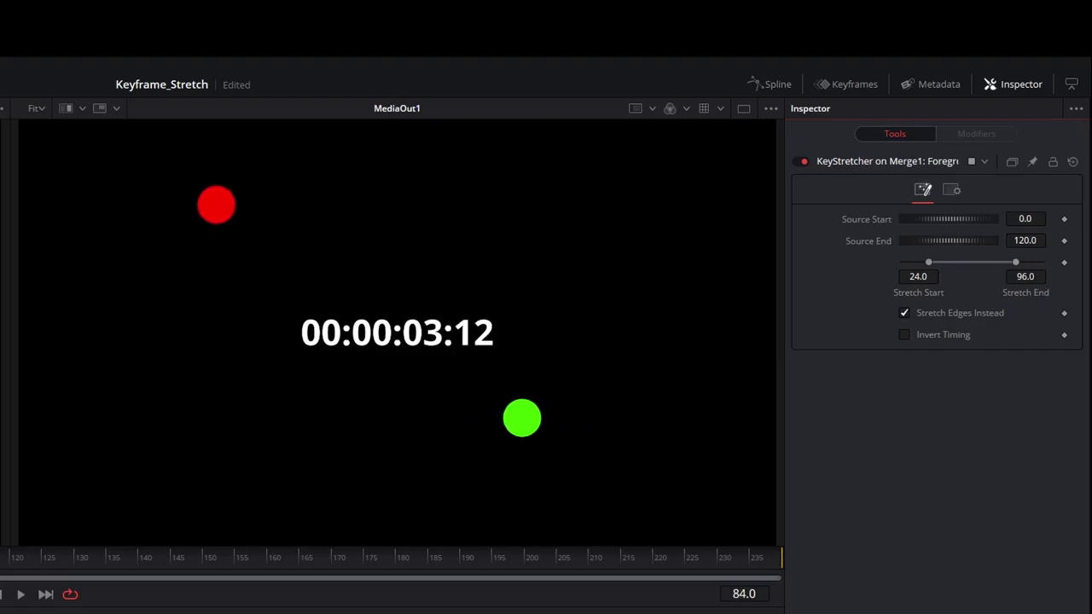
pyautogui.press('Left')
pyautogui.press('Left')
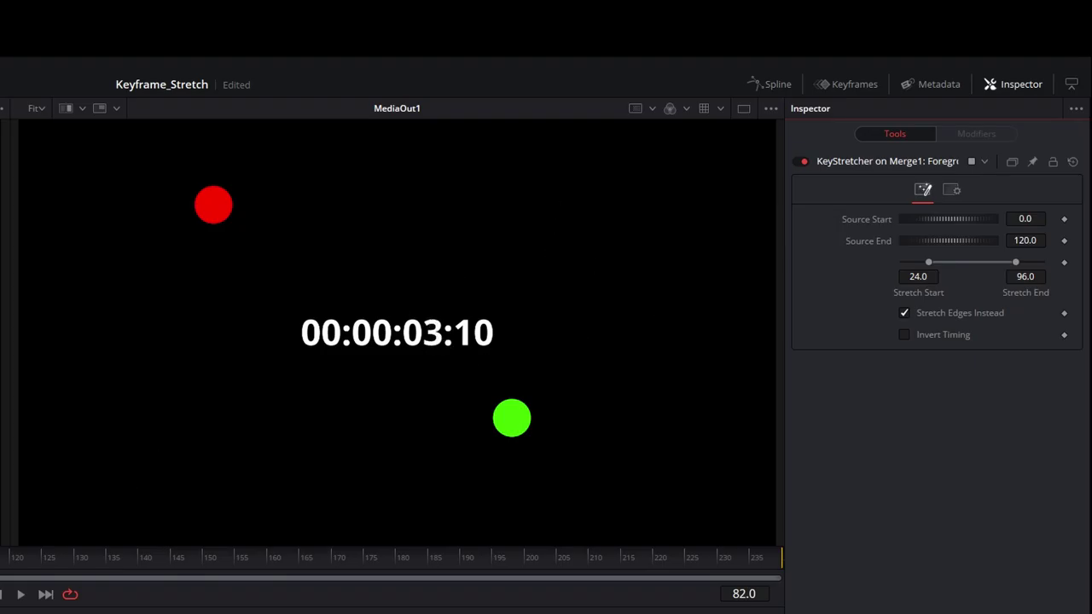
pyautogui.moveTo(2, 580); pyautogui.dragTo(227, 571)
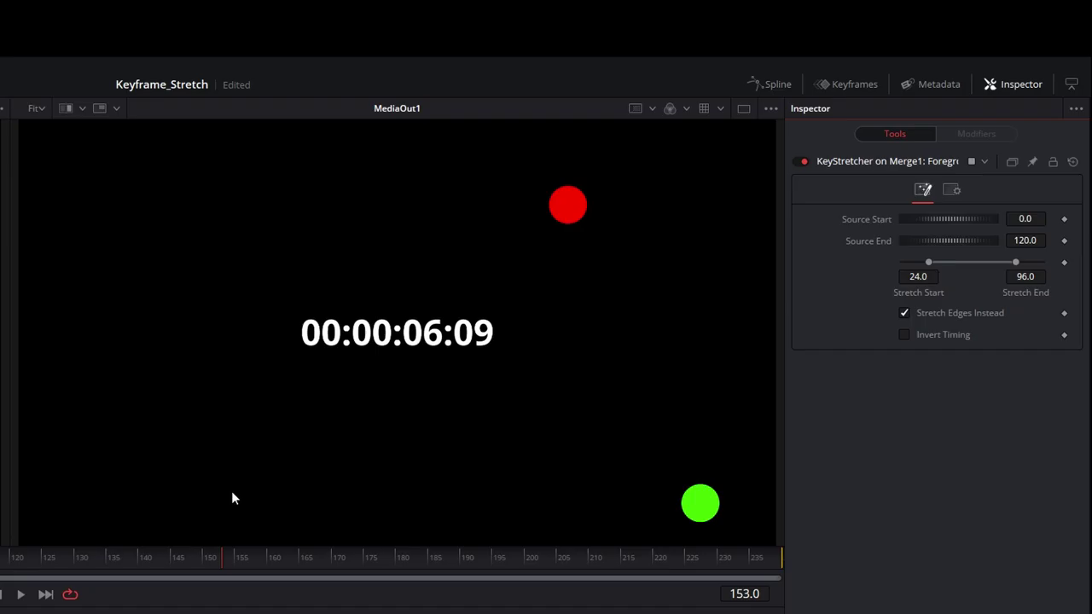
pyautogui.press('Left')
pyautogui.press('Left')
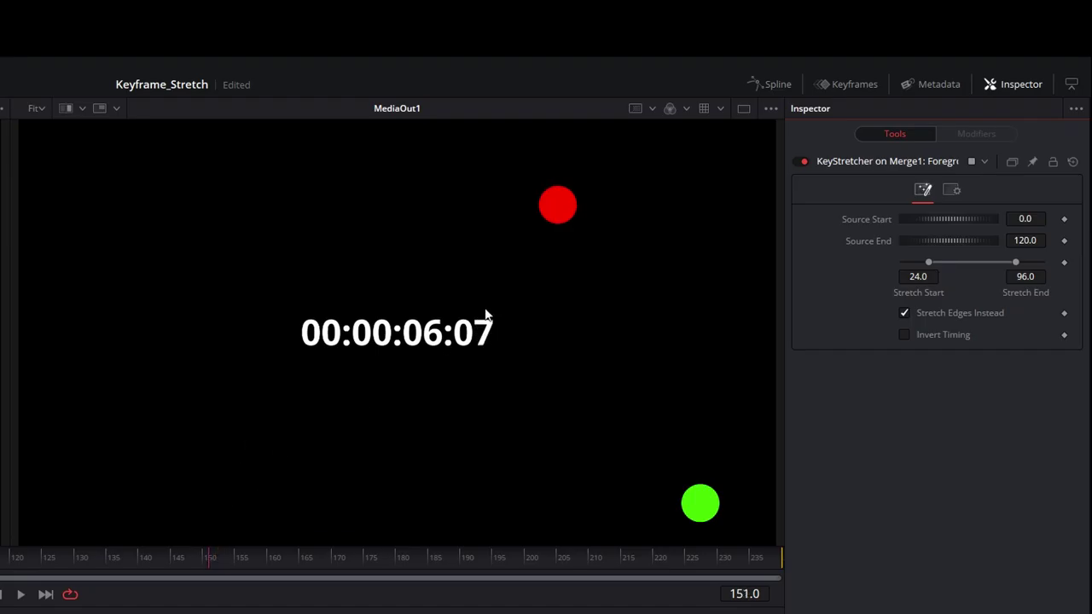
pyautogui.press('Right')
pyautogui.press('Right')
pyautogui.press('Right')
pyautogui.press('Right')
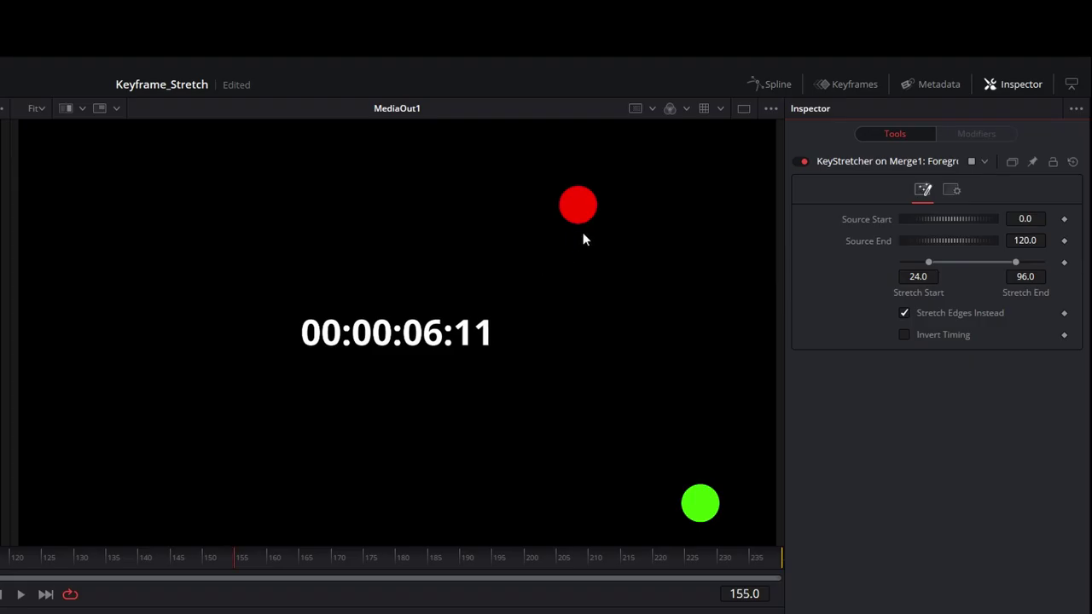
pyautogui.press('Right')
pyautogui.press('Right')
pyautogui.press('Right')
pyautogui.press('Right')
pyautogui.press('Right')
pyautogui.press('Right')
pyautogui.press('Right')
pyautogui.press('Right')
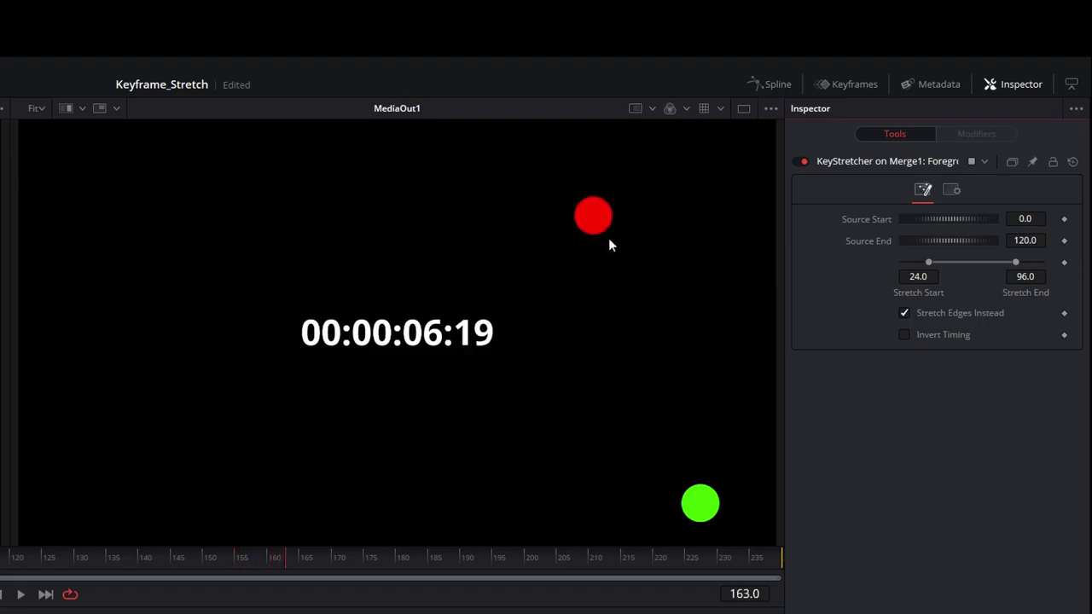
pyautogui.press('Right')
pyautogui.press('Right')
pyautogui.press('Right')
pyautogui.press('Right')
pyautogui.press('Right')
pyautogui.press('Right')
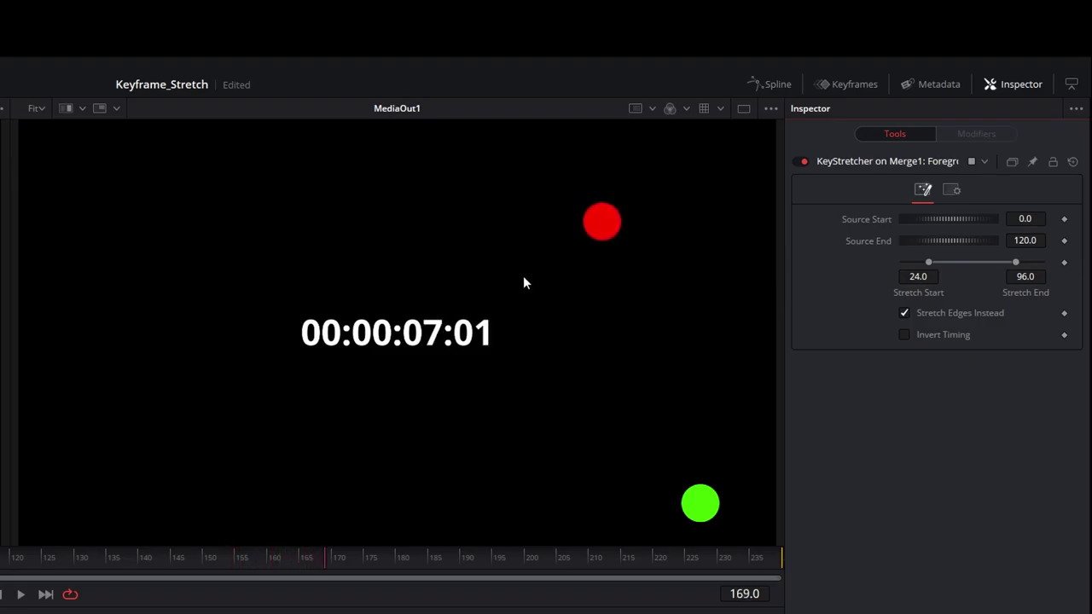
pyautogui.click(905, 313)
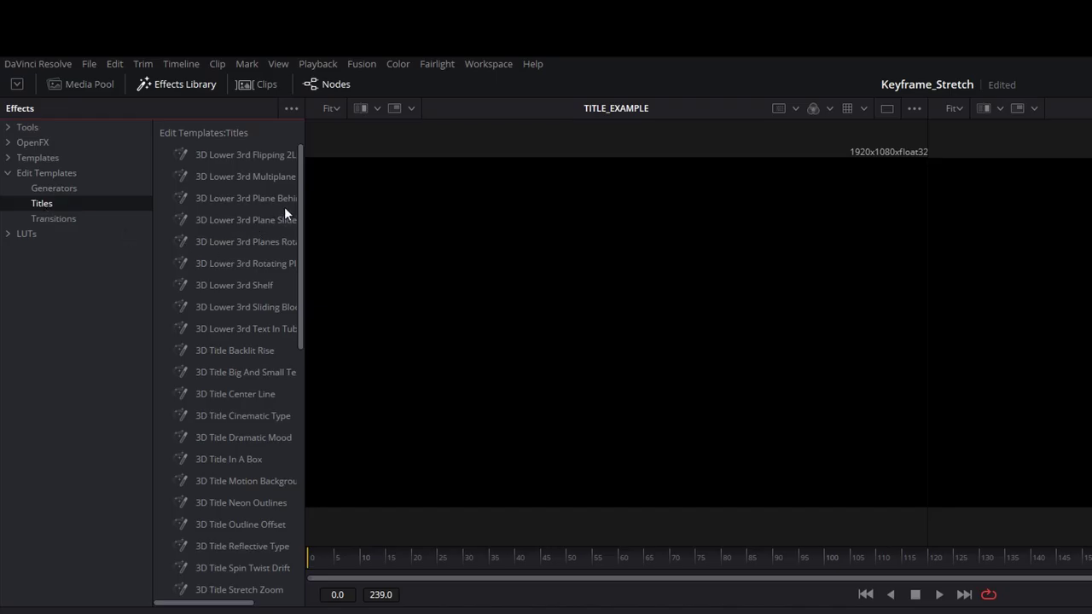
# Scroll the Titles list to the bottom and pick Title Horizontal Slide.
pyautogui.scroll(-10, 261, 325)
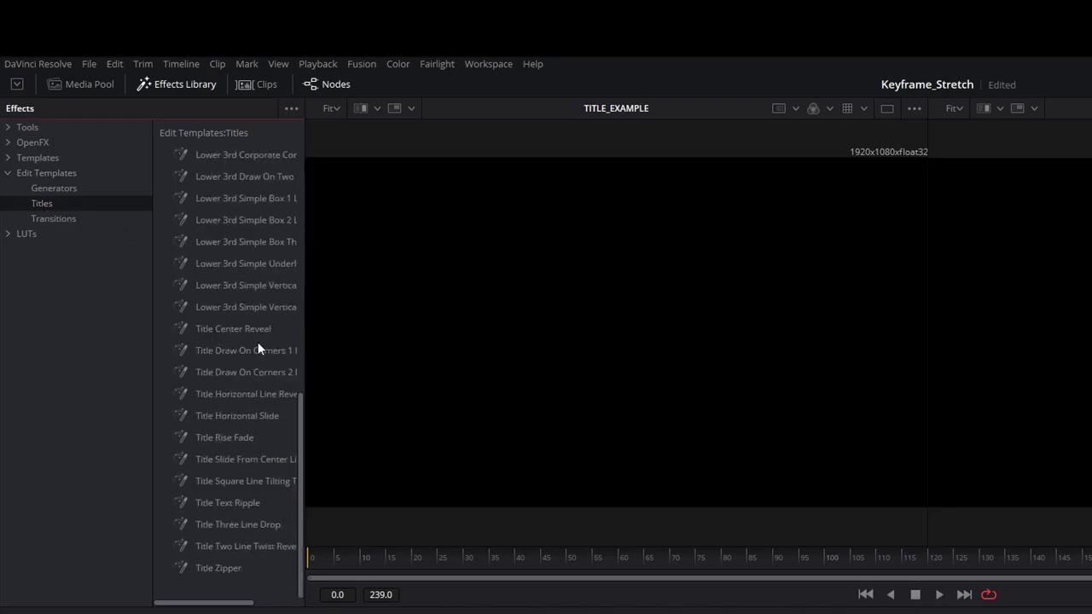
pyautogui.click(227, 415)
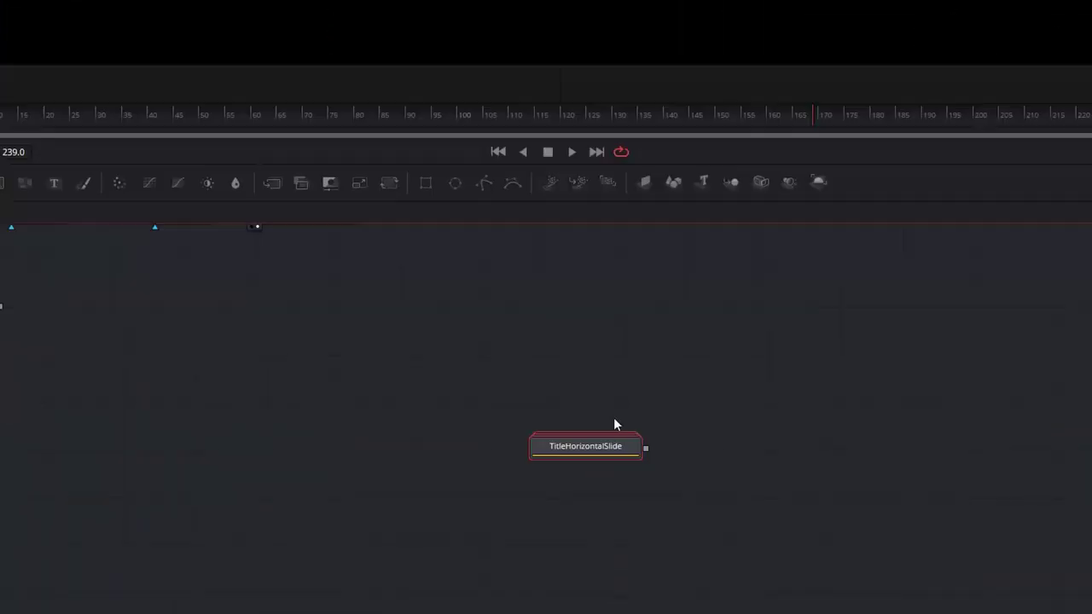
# Expand the TitleHorizontalSlide group, select KeyframeStretcher1_1 inside it, then collapse the group.
pyautogui.click(613, 417)
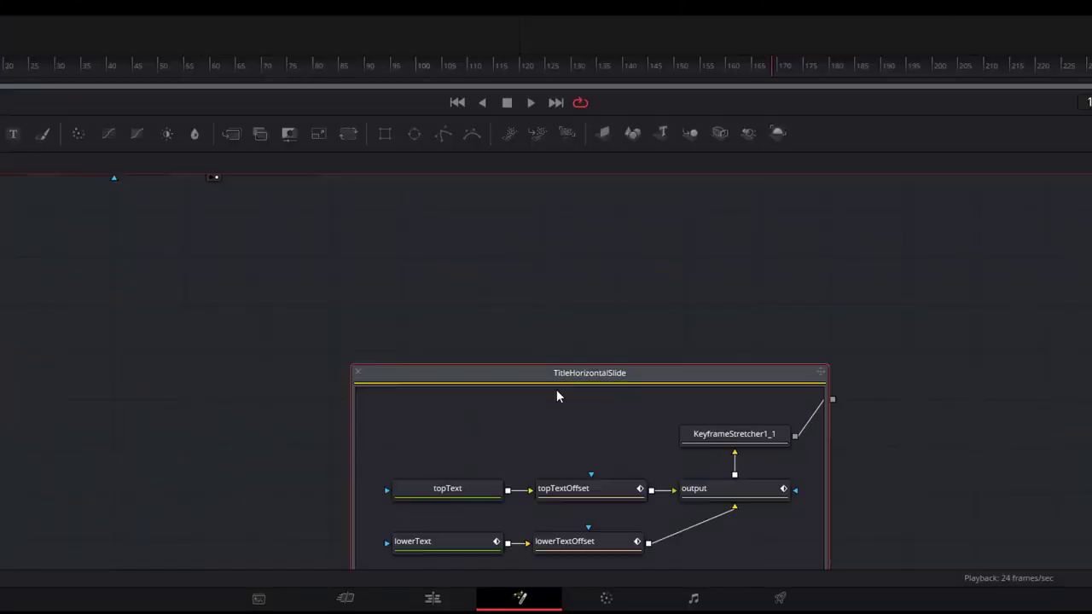
pyautogui.scroll(-3, 586, 339)
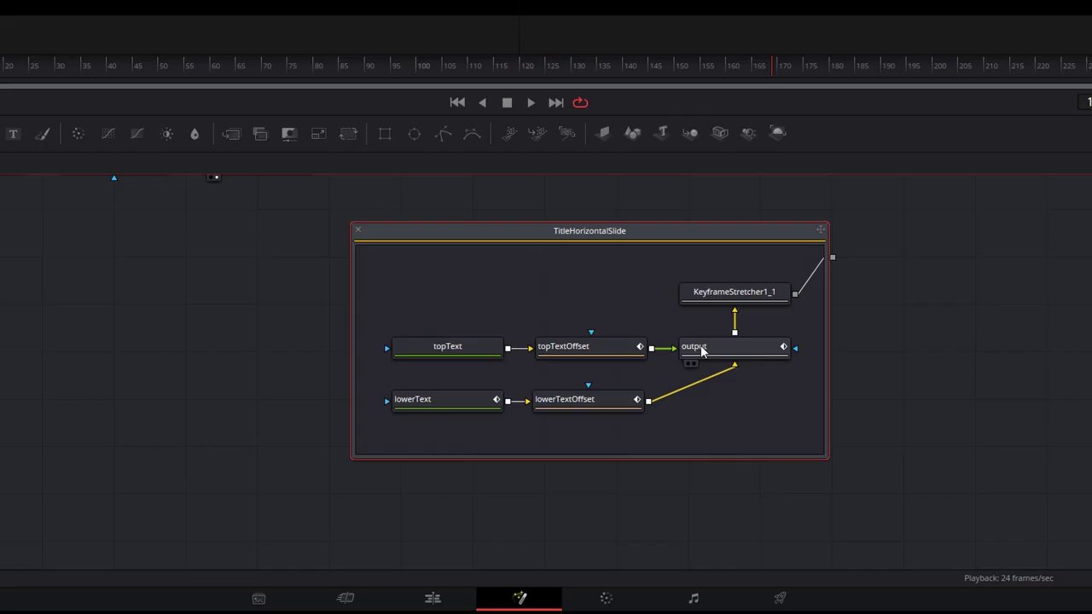
pyautogui.click(719, 297)
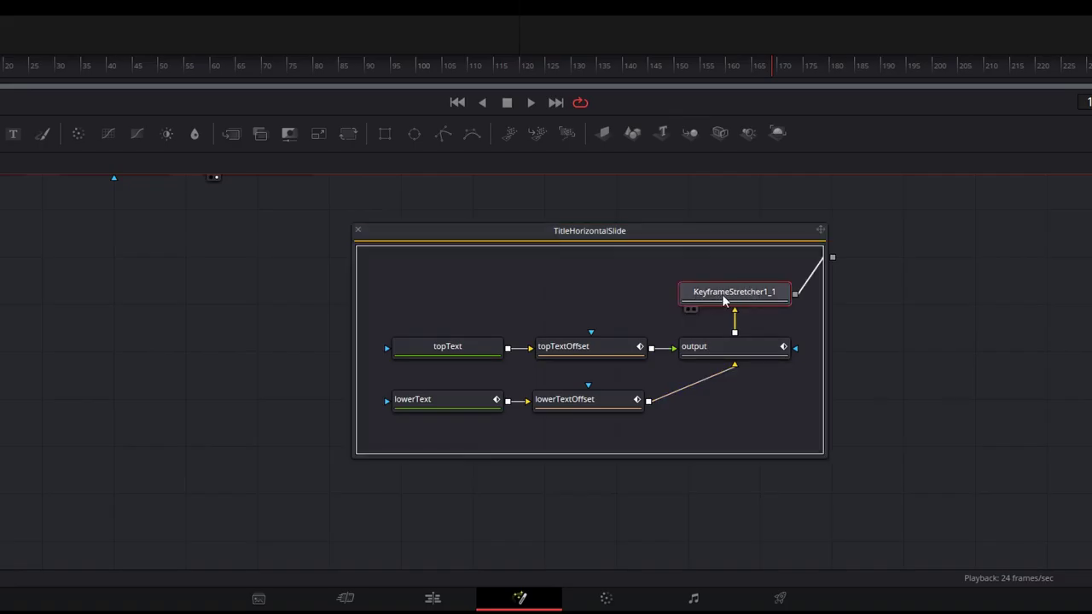
pyautogui.click(358, 229)
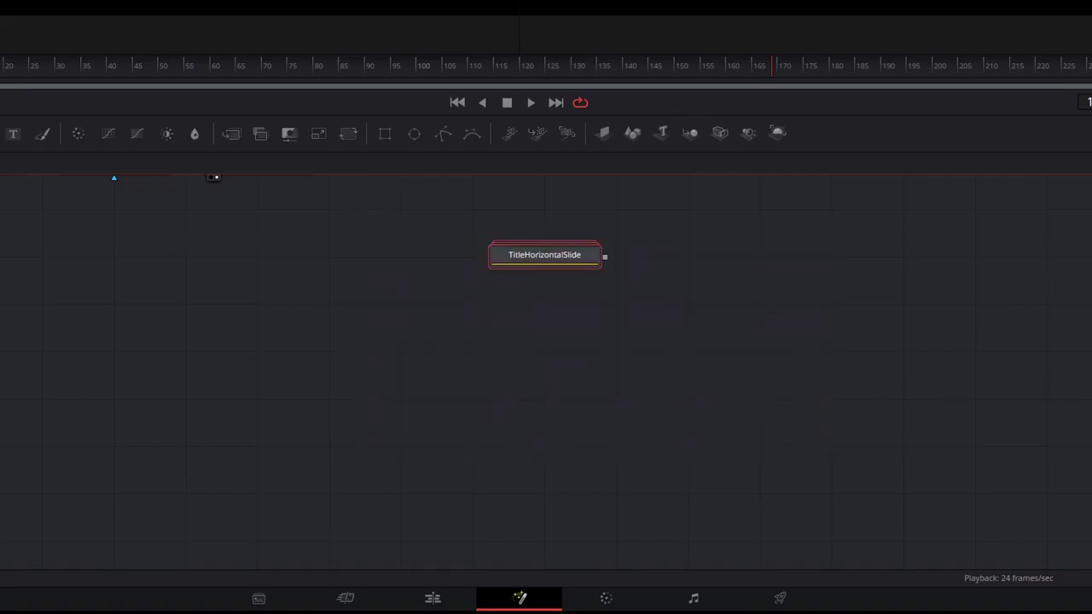